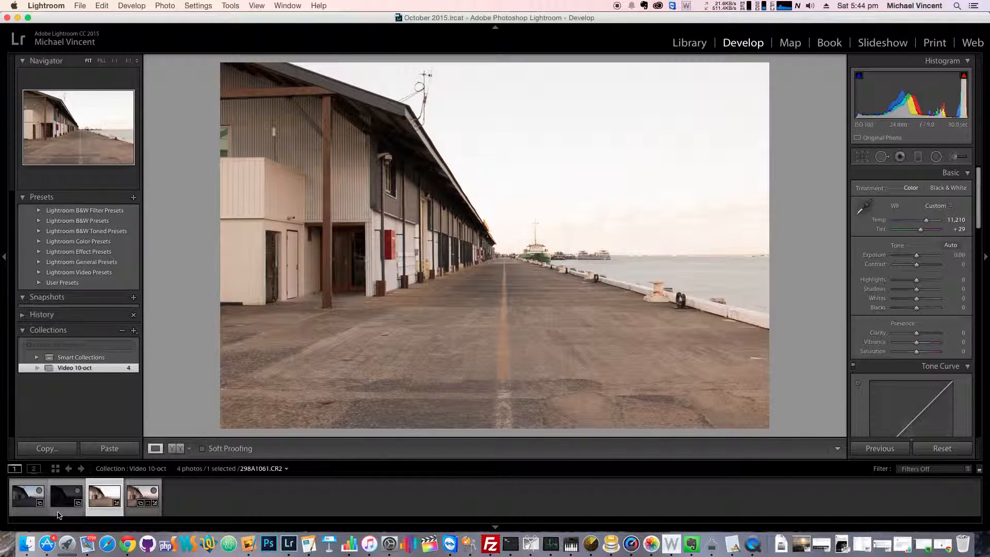
Merge the first three bracketed wharf photos into an HDR image with Auto Align on and Deghost Amount None
key(shift)
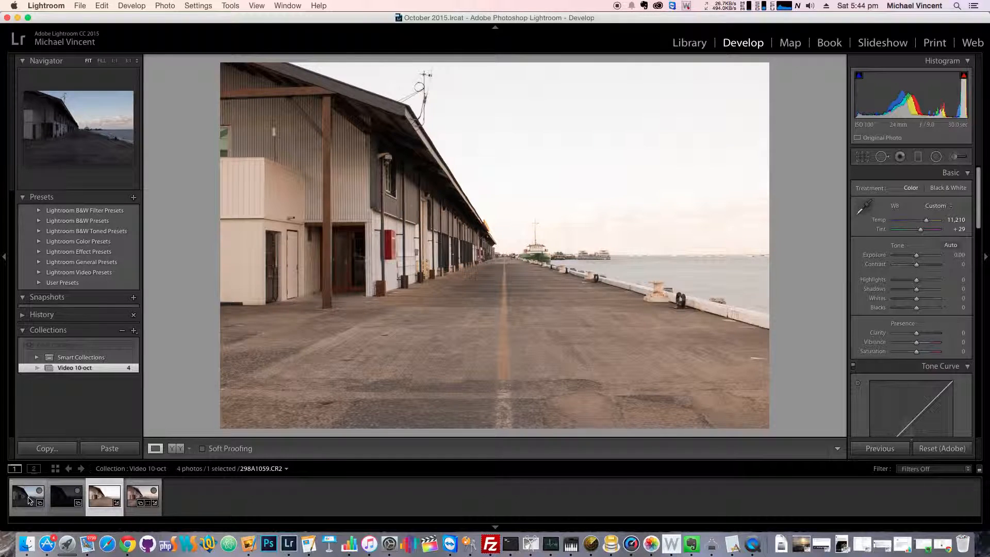
shift+click(29, 499)
right_click(28, 498)
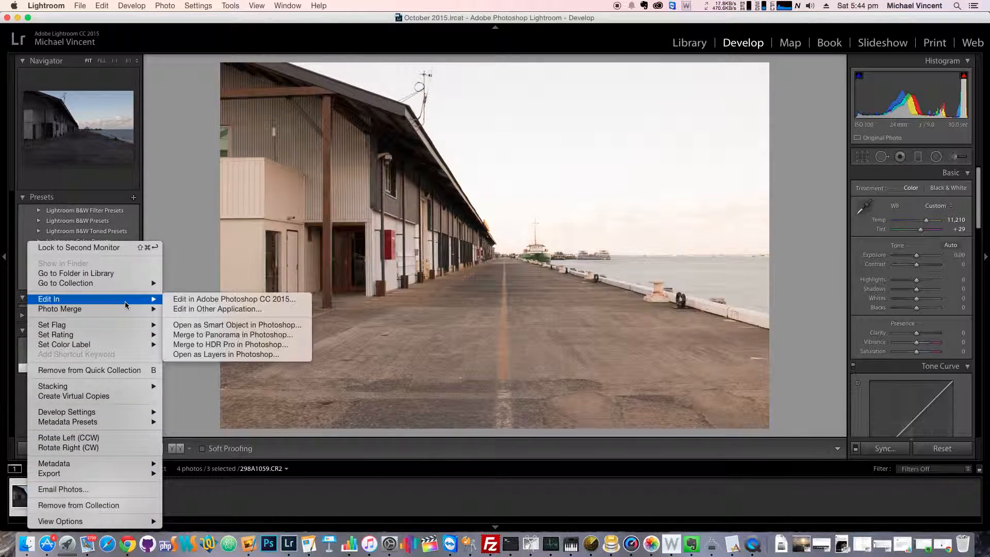
mouse_move(125, 309)
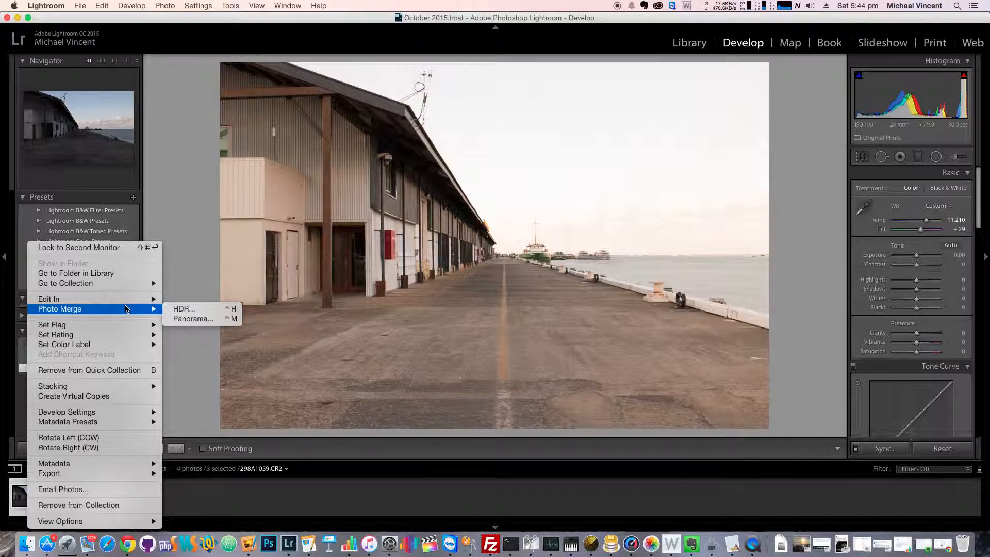
click(182, 309)
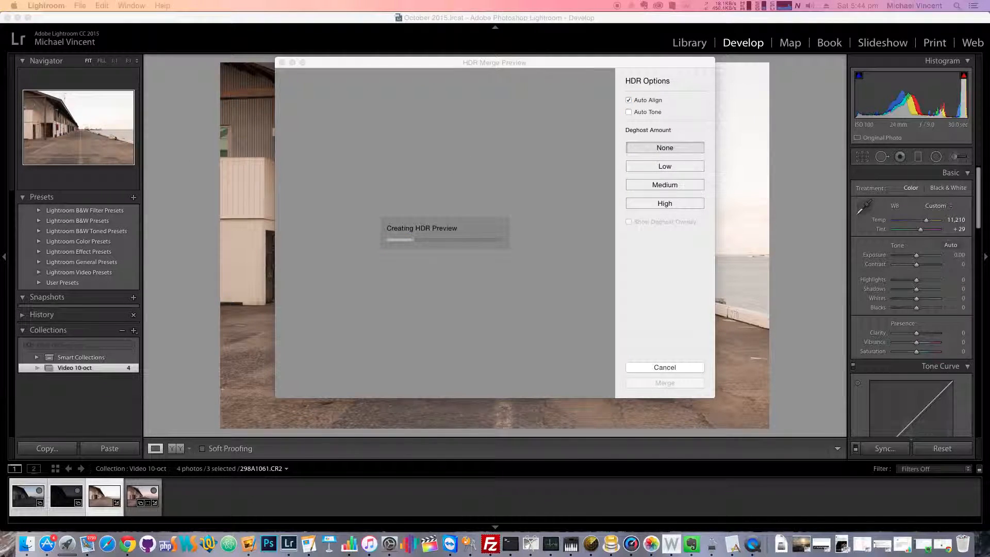
click(298, 72)
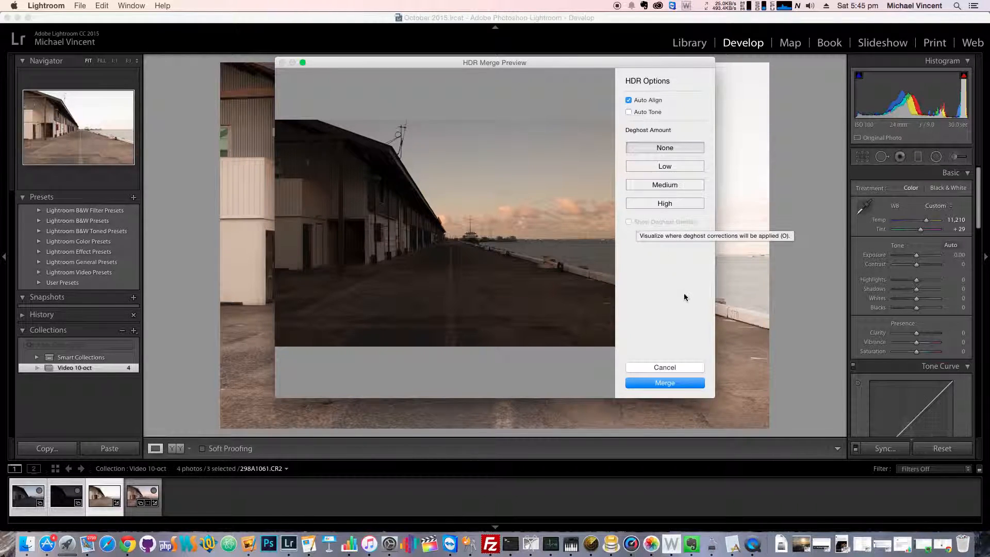
click(651, 385)
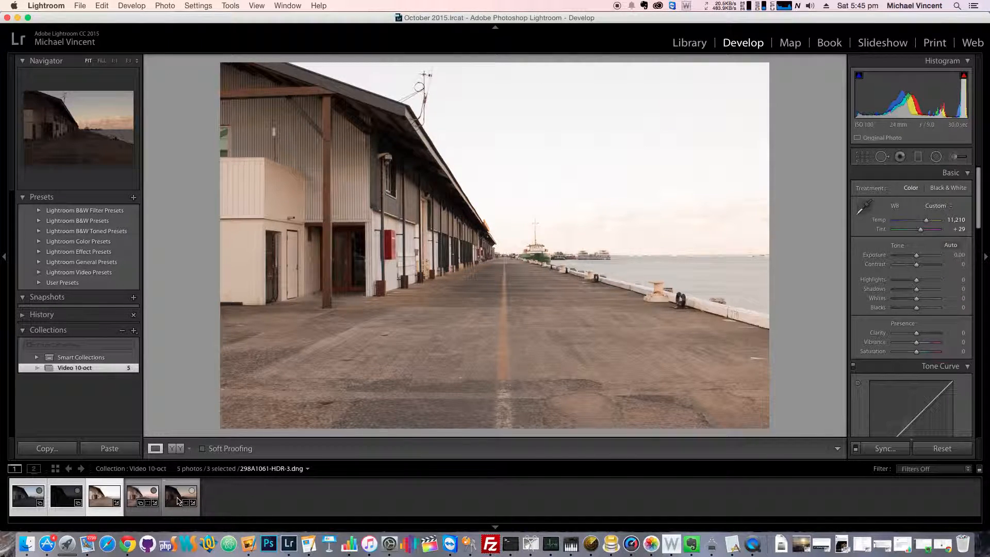
Compare the merged HDR photo 298A1061-HDR-3.dng with its individual source exposures
click(178, 500)
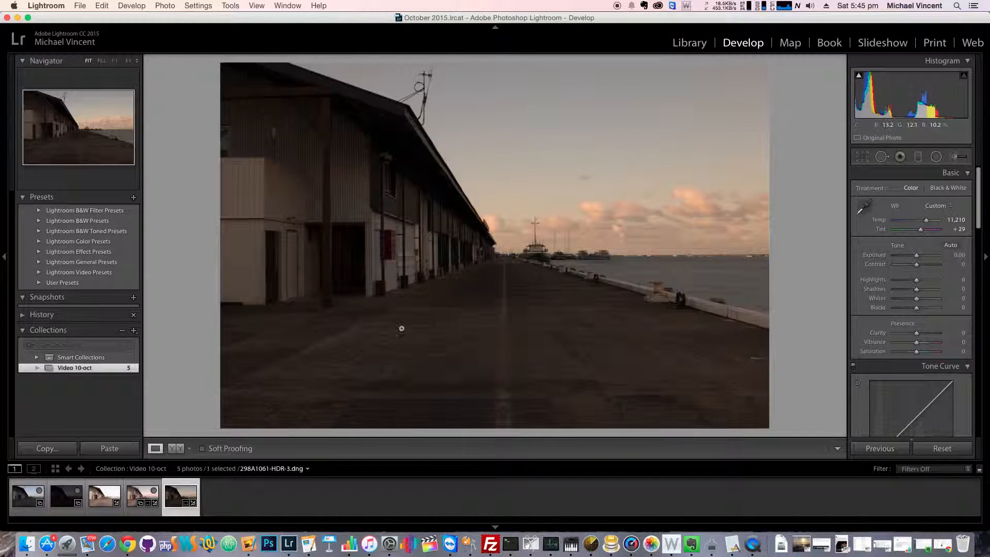
click(103, 496)
click(20, 501)
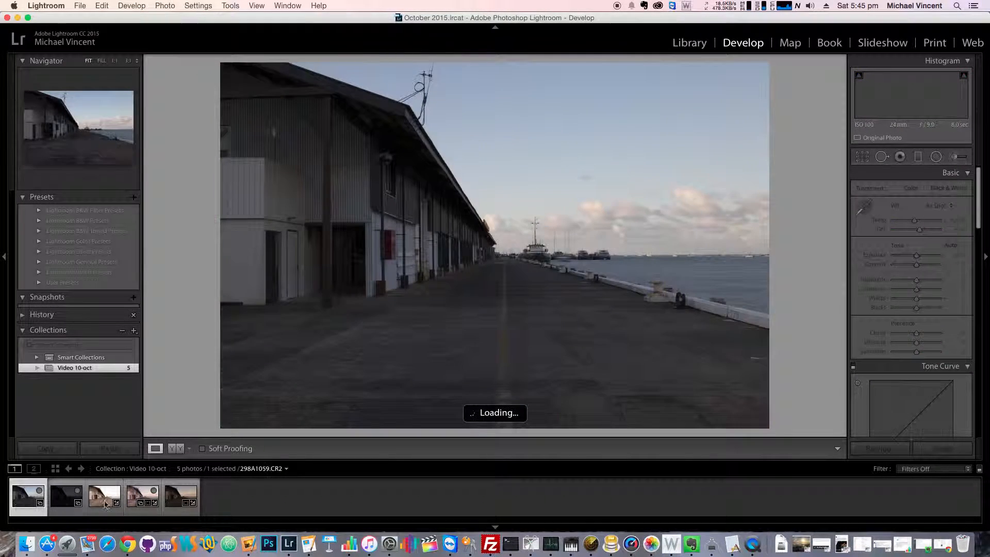
click(26, 500)
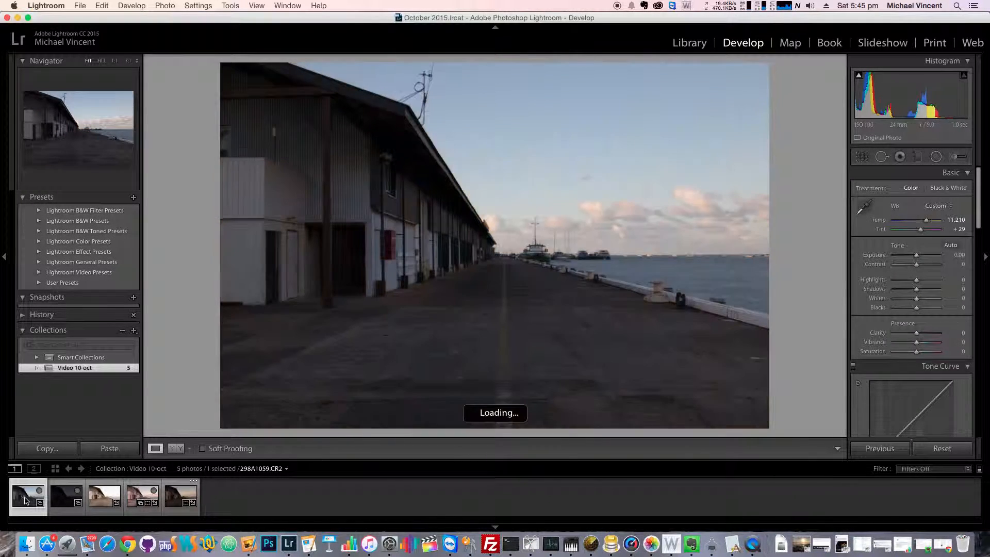
click(180, 496)
key(Left)
key(Left)
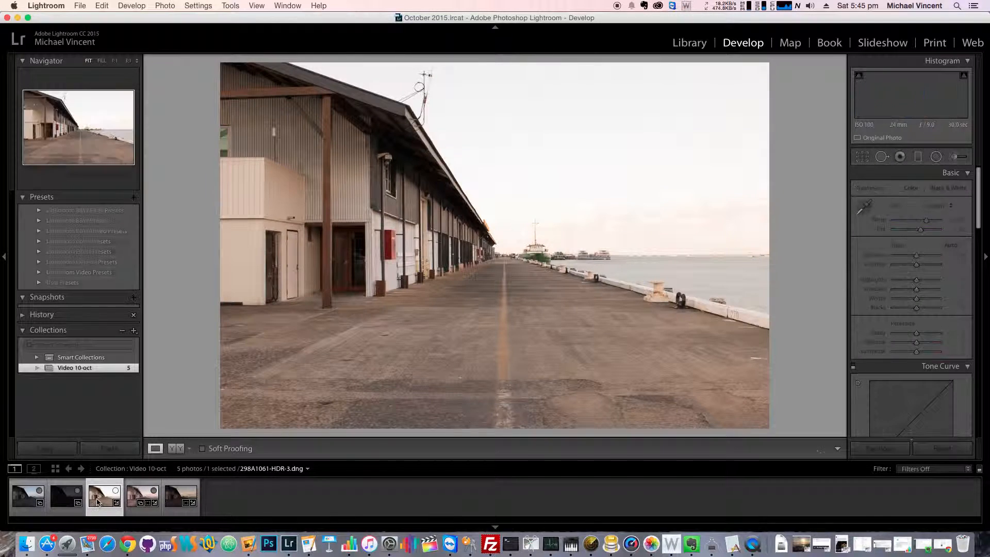
click(177, 495)
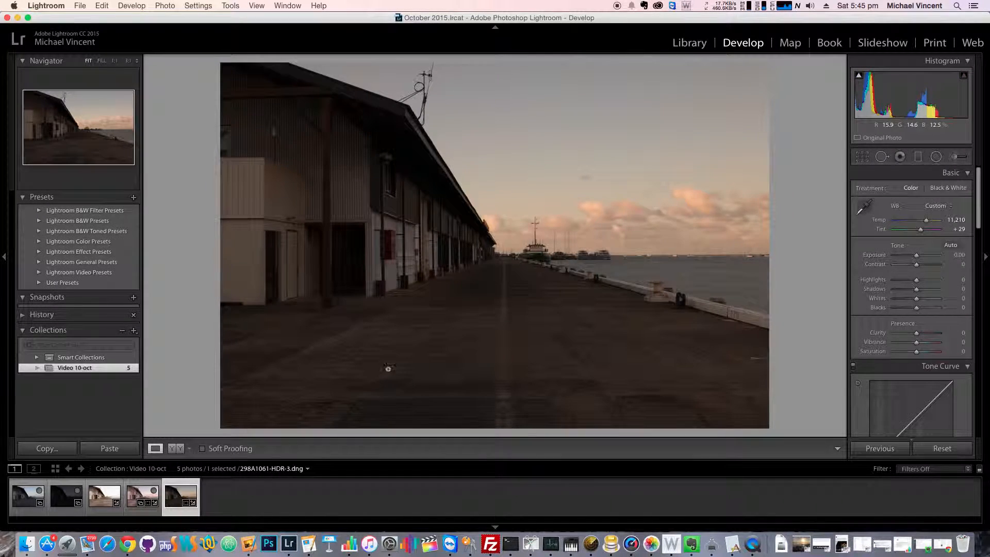
Set the HDR photo's white balance temperature to 9,654, try an exposure of +5.60, and reset the exposure to 0
drag(926, 220, 924, 223)
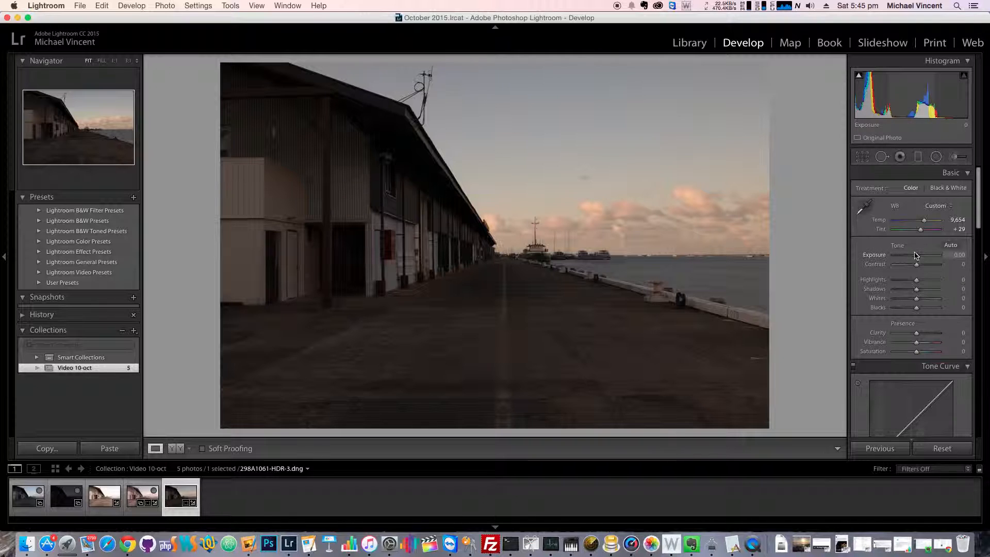
mouse_move(916, 256)
mouse_down()
mouse_move(903, 258)
mouse_move(930, 262)
mouse_up()
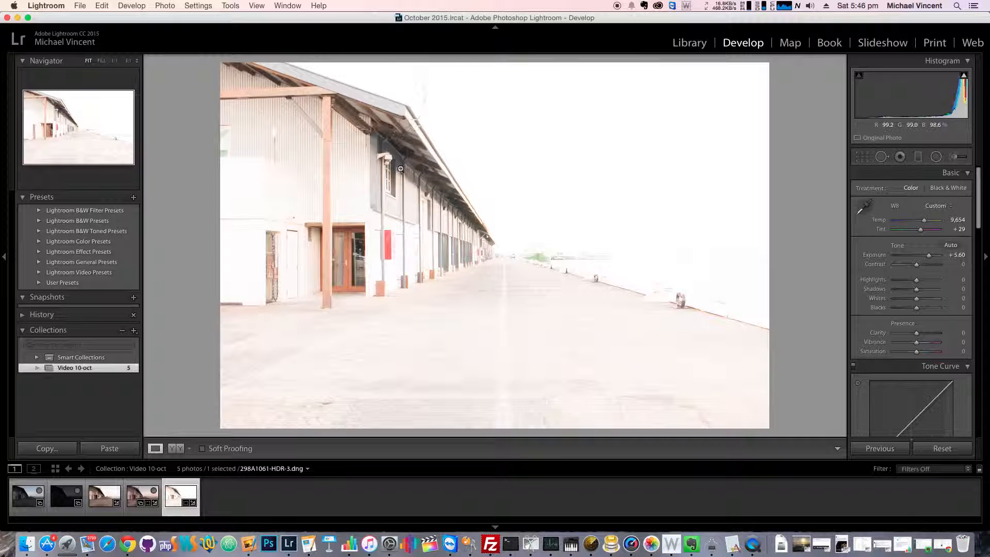
click(950, 255)
text(0)
key(Return)
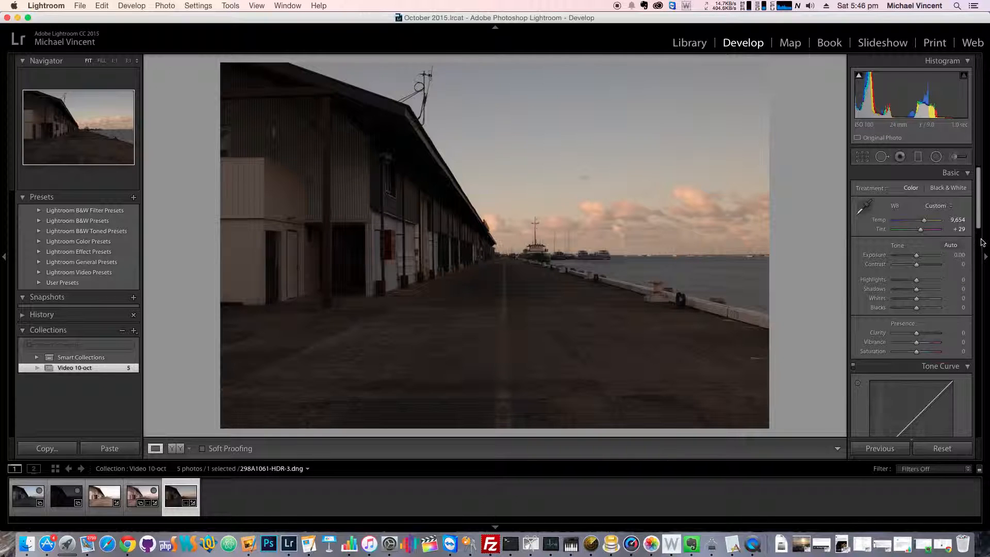
Set the HDR photo's exposure to +1.25
click(957, 254)
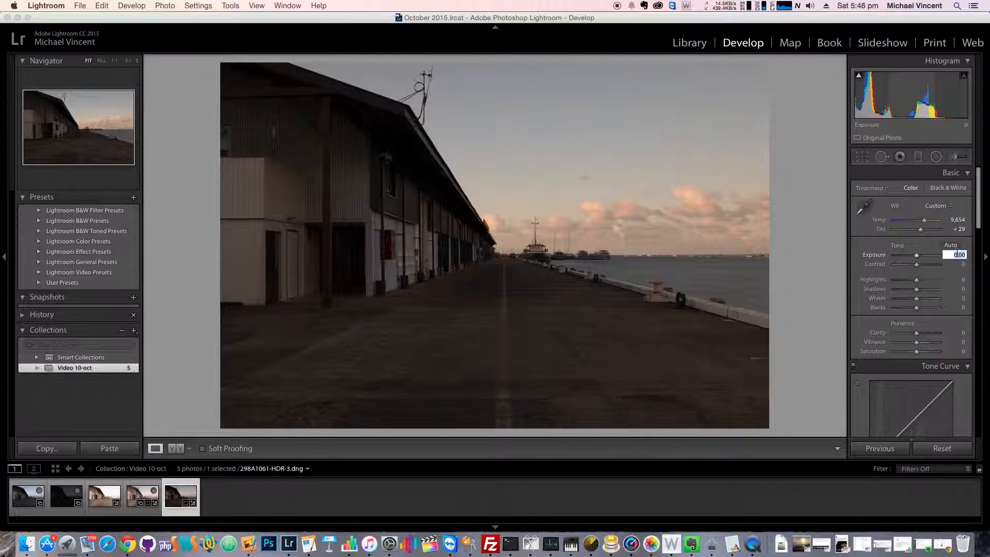
text(1.25)
key(Return)
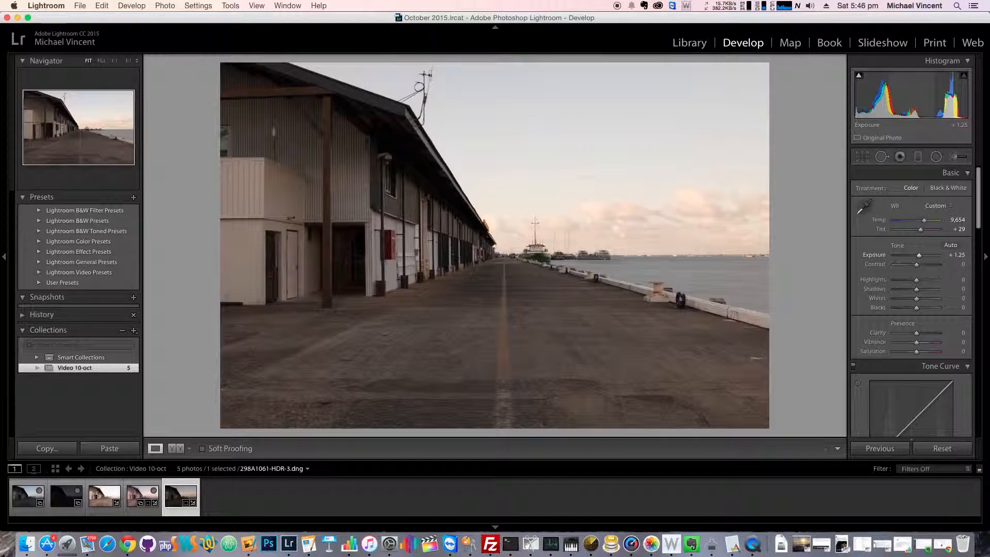
Reduce the photo's highlights to -100 and raise its shadows to +69
click(955, 281)
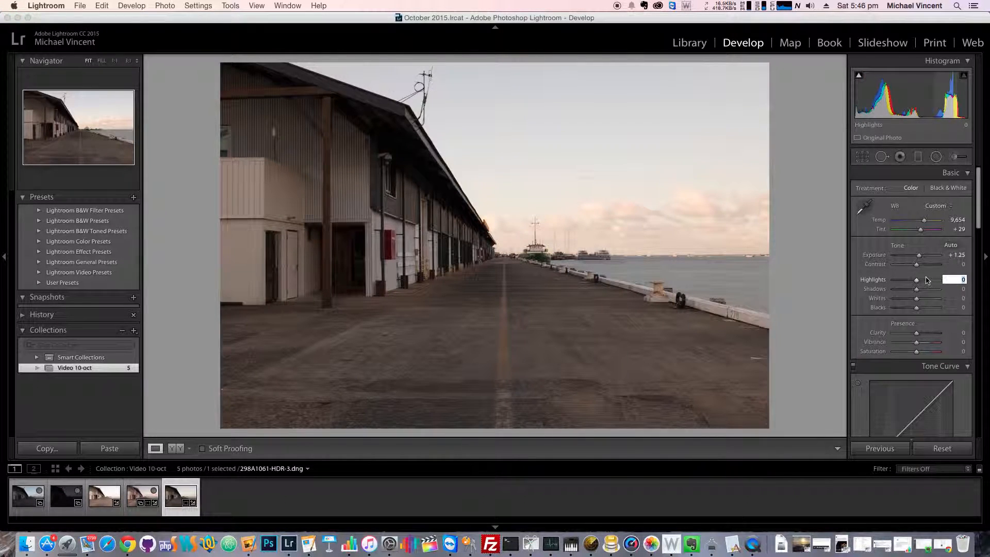
drag(917, 280, 871, 283)
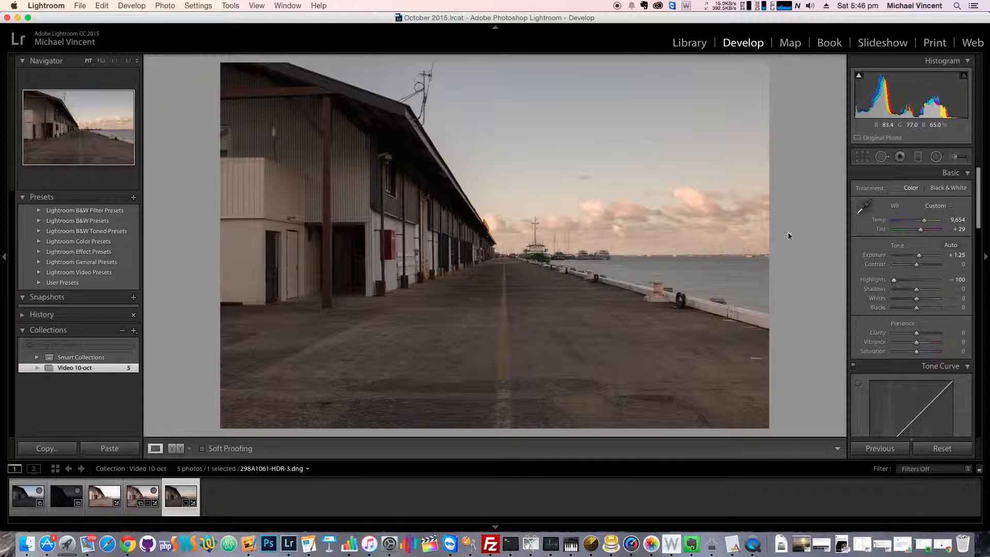
drag(916, 289, 932, 290)
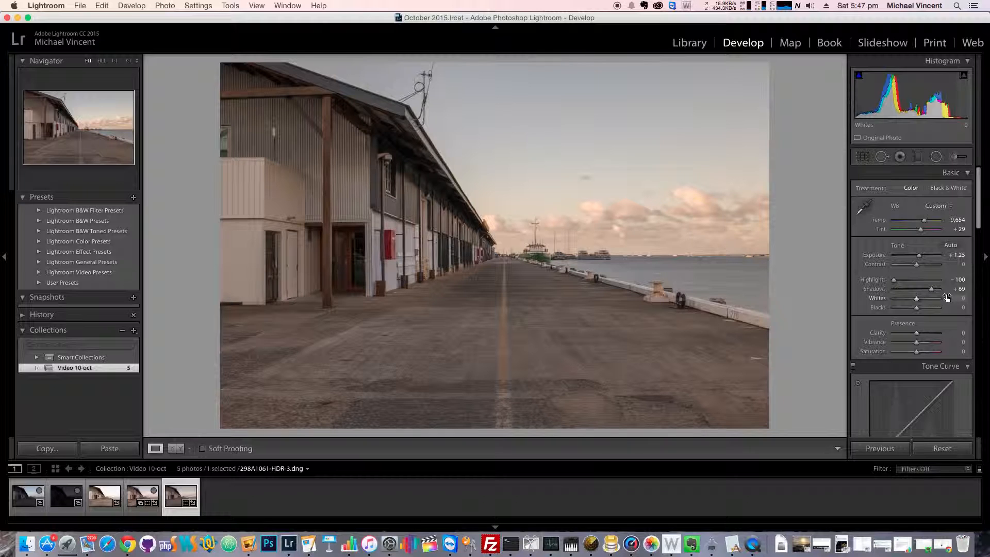
Set the photo's whites to +40 and its blacks to -13
key(alt)
drag(916, 298, 927, 302)
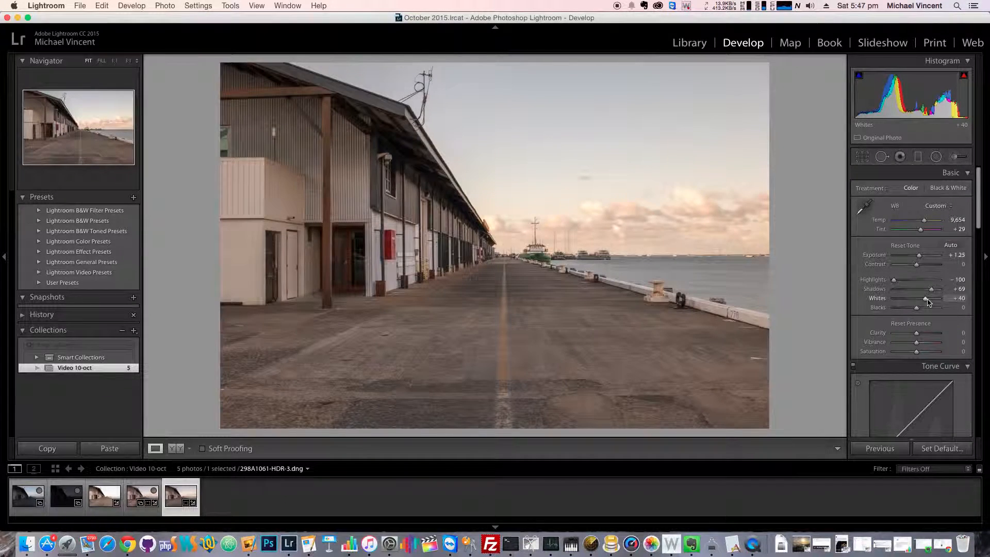
alt+drag(916, 307, 914, 309)
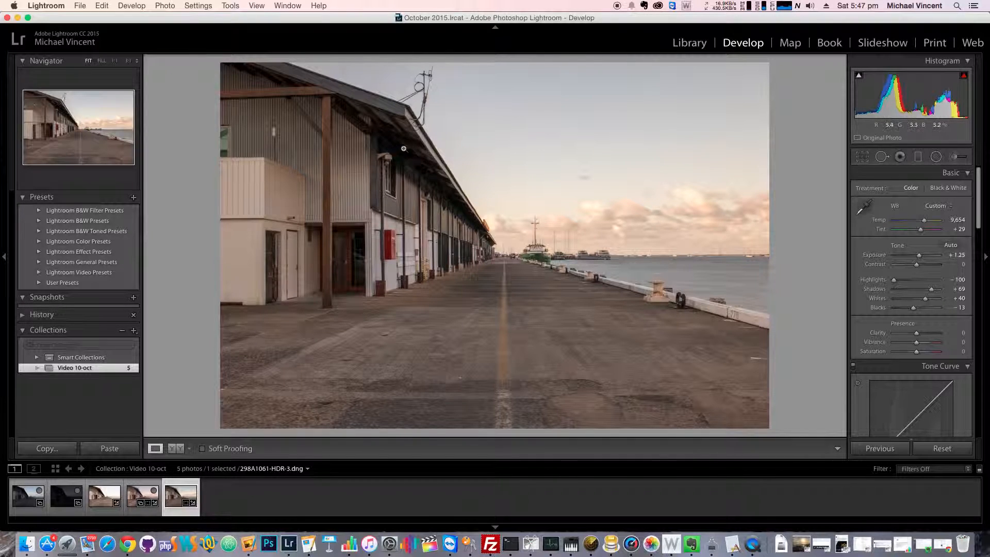
Try a global clarity of +100 on the photo and reset it to 0
scroll(881, 249, down, 1)
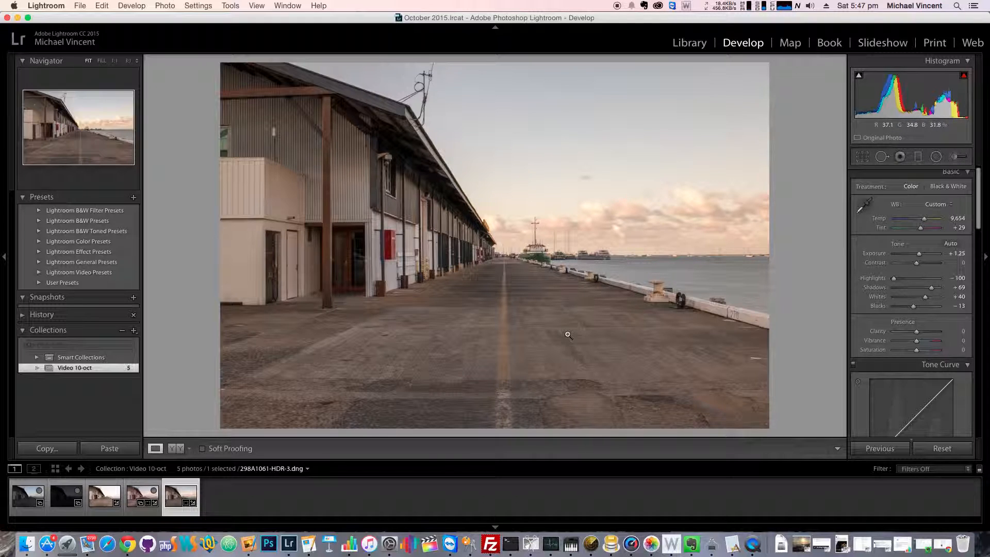
click(954, 157)
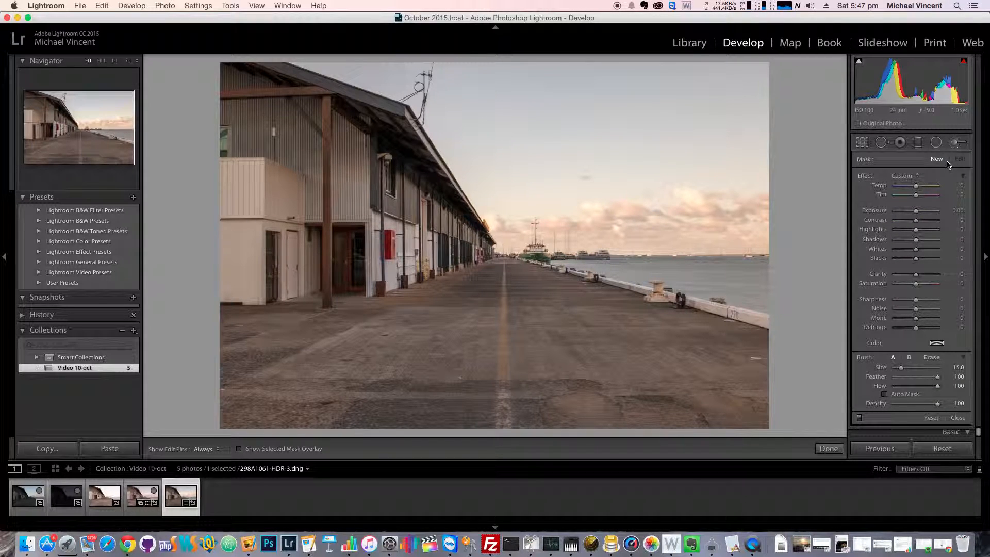
click(954, 142)
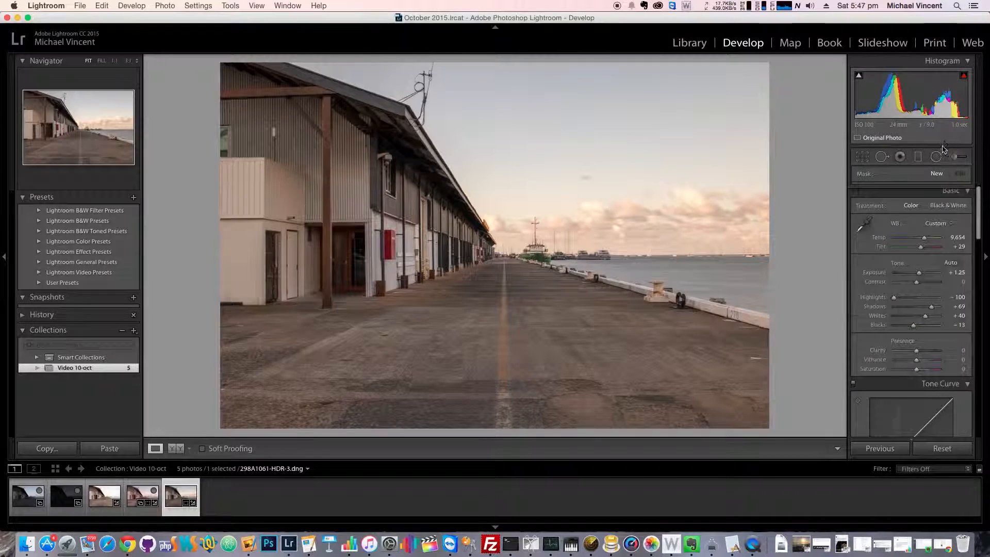
click(924, 330)
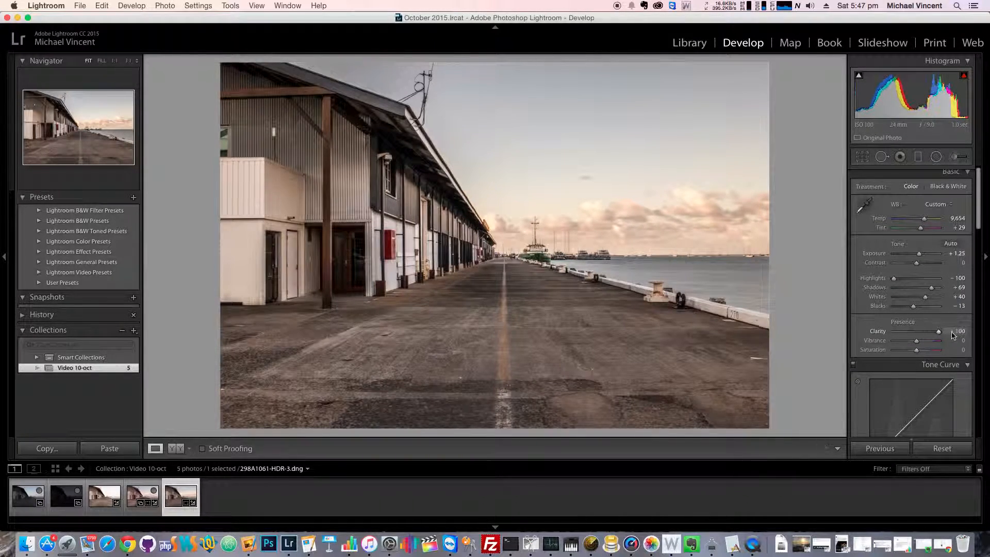
drag(924, 337, 954, 331)
double_click(946, 331)
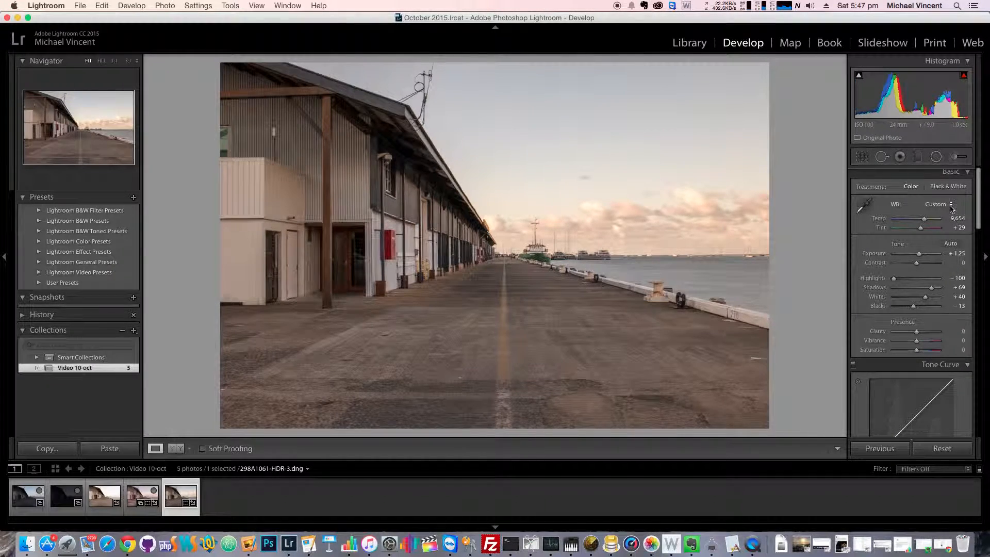
Paint an Adjustment Brush mask over the whole concrete wharf ground, checking coverage with the mask overlay and hiding the overlay again
click(954, 157)
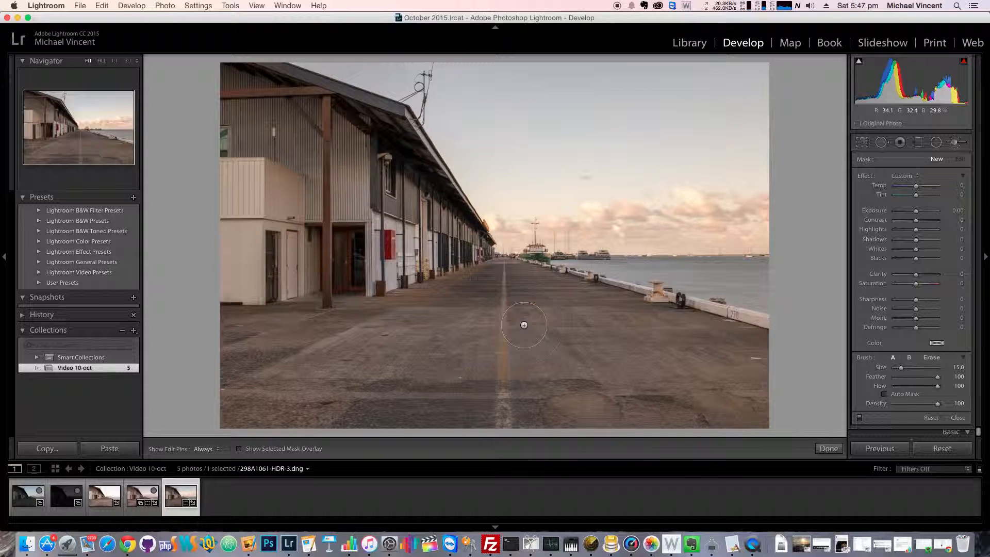
key(o)
key(h)
mouse_move(506, 299)
mouse_down()
mouse_move(603, 345)
mouse_move(504, 274)
mouse_move(608, 330)
mouse_move(642, 339)
mouse_move(580, 294)
mouse_move(700, 345)
mouse_move(787, 364)
mouse_move(582, 371)
mouse_move(752, 395)
mouse_move(561, 396)
mouse_move(647, 416)
mouse_move(455, 376)
mouse_move(517, 341)
mouse_move(482, 333)
mouse_move(318, 391)
mouse_move(349, 402)
mouse_move(223, 376)
mouse_move(227, 332)
mouse_move(257, 332)
mouse_move(223, 322)
mouse_move(353, 341)
mouse_move(435, 327)
mouse_move(468, 296)
mouse_move(408, 326)
mouse_up()
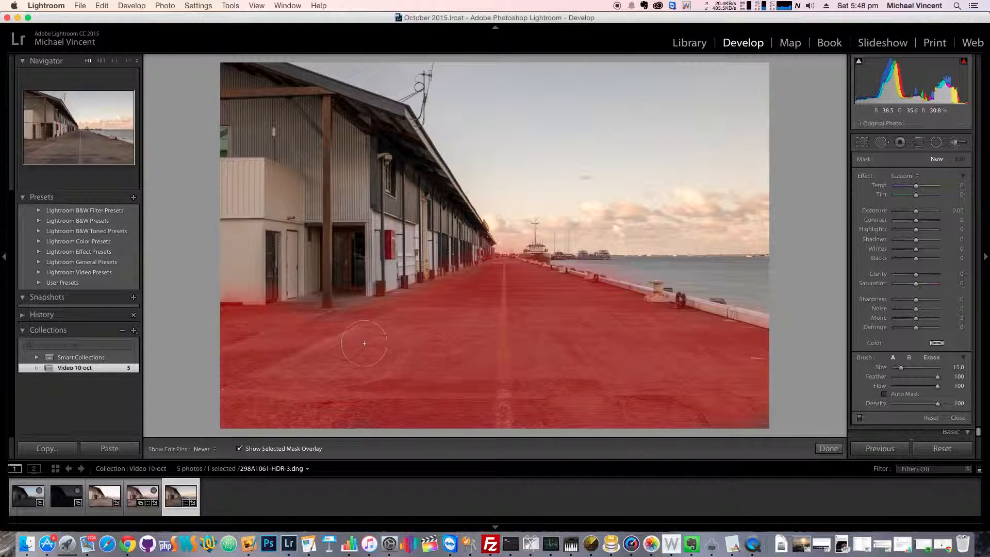
mouse_move(474, 311)
mouse_down()
mouse_move(506, 280)
mouse_move(371, 393)
mouse_move(521, 386)
mouse_up()
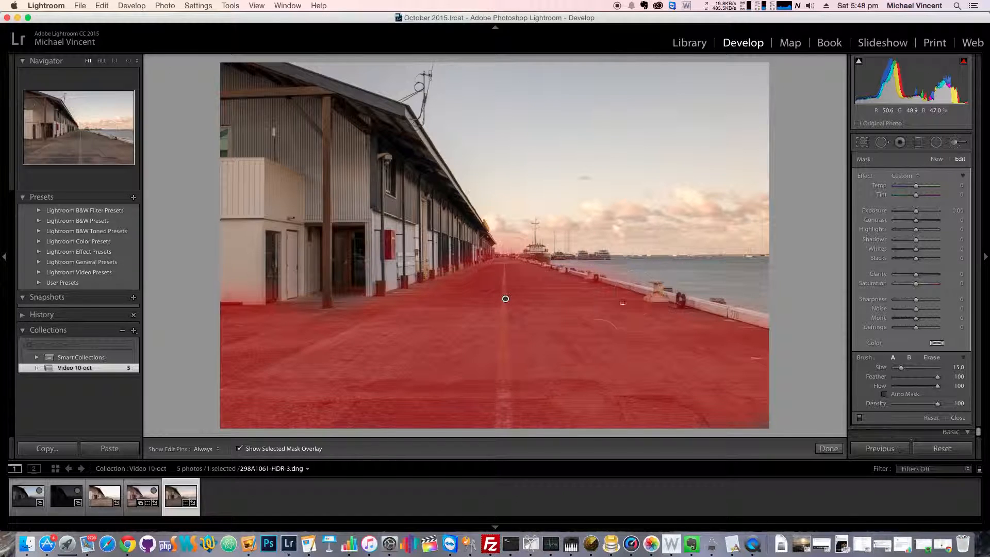
key(h)
key(h)
key(o)
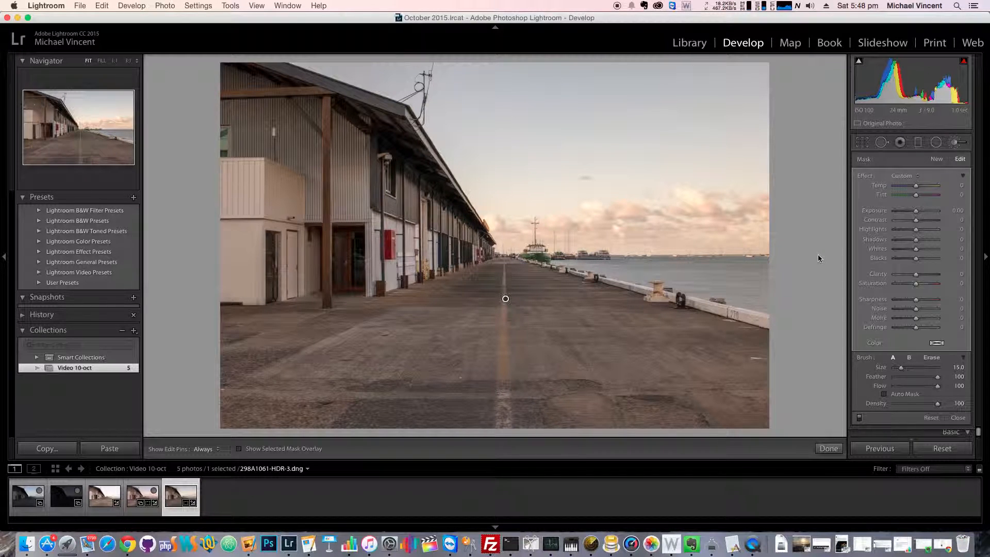
Set the ground mask's clarity to 51, try its saturation at 33 and return it to 0, and close the Adjustment Brush
mouse_move(915, 274)
mouse_down()
mouse_move(939, 275)
mouse_move(930, 281)
mouse_up()
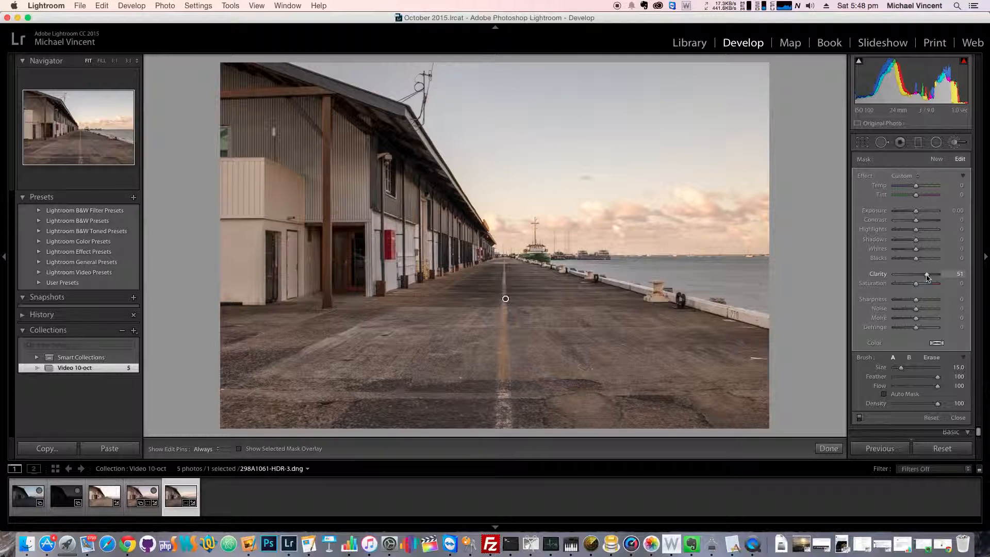
mouse_move(916, 284)
mouse_down()
mouse_move(959, 288)
mouse_move(921, 286)
mouse_up()
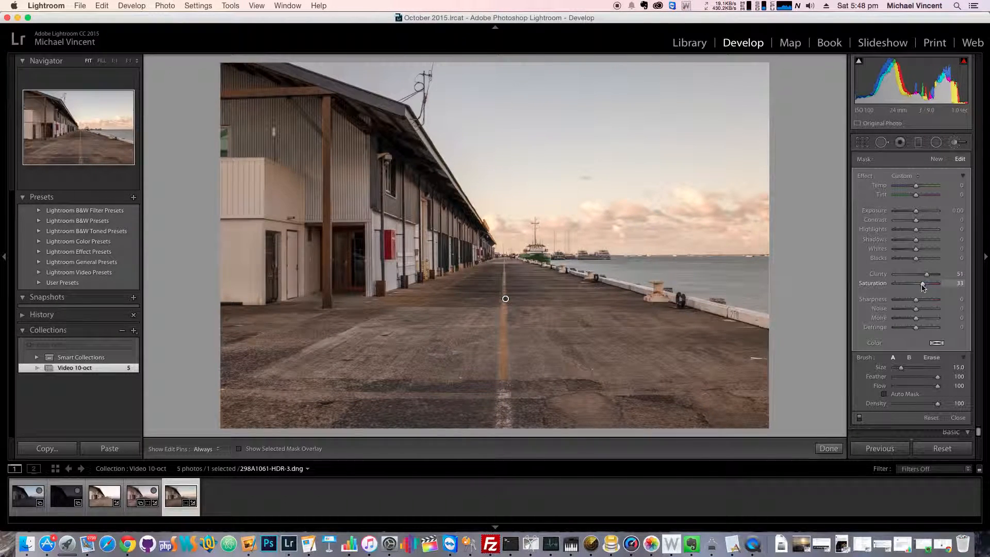
click(953, 283)
text(0)
key(Return)
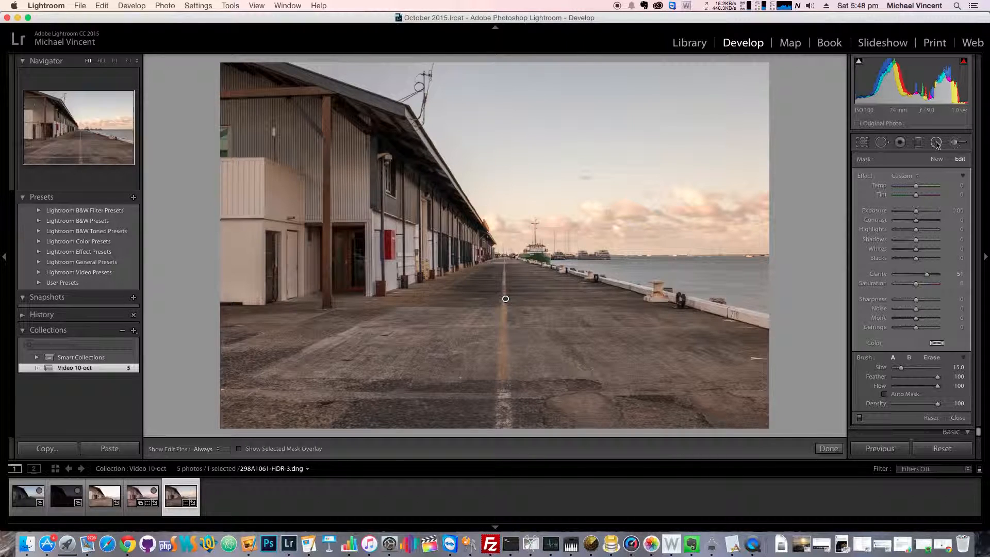
click(956, 143)
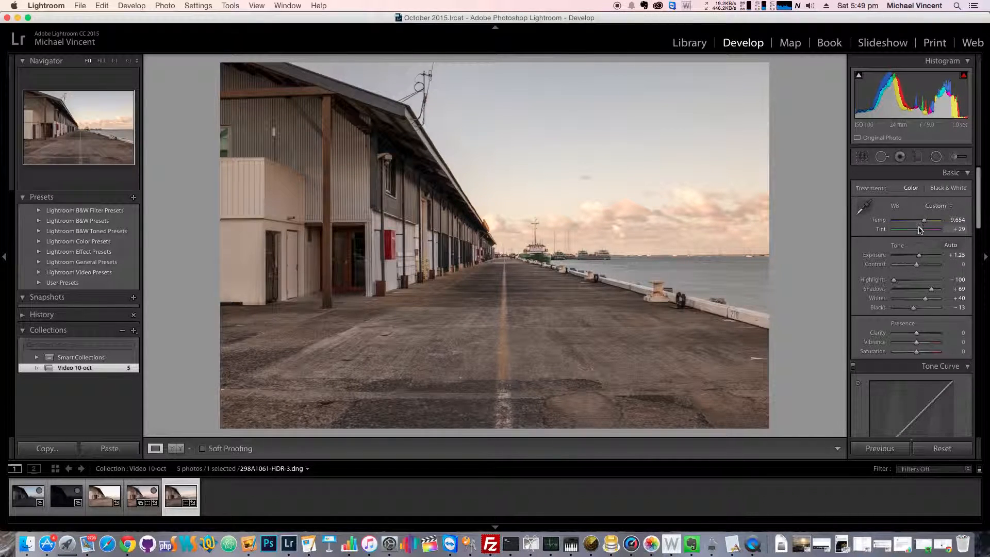
Cool the photo's overall white balance temperature to 8,727
drag(925, 222, 923, 225)
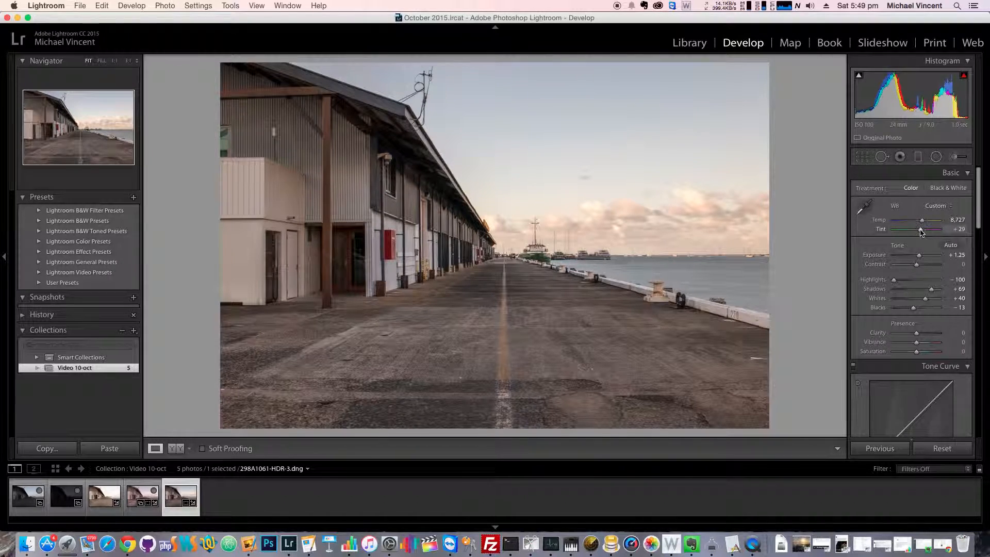
Try a white balance tint of 0 on the photo and return it to +29
drag(921, 230, 917, 230)
click(958, 229)
text(0)
key(Return)
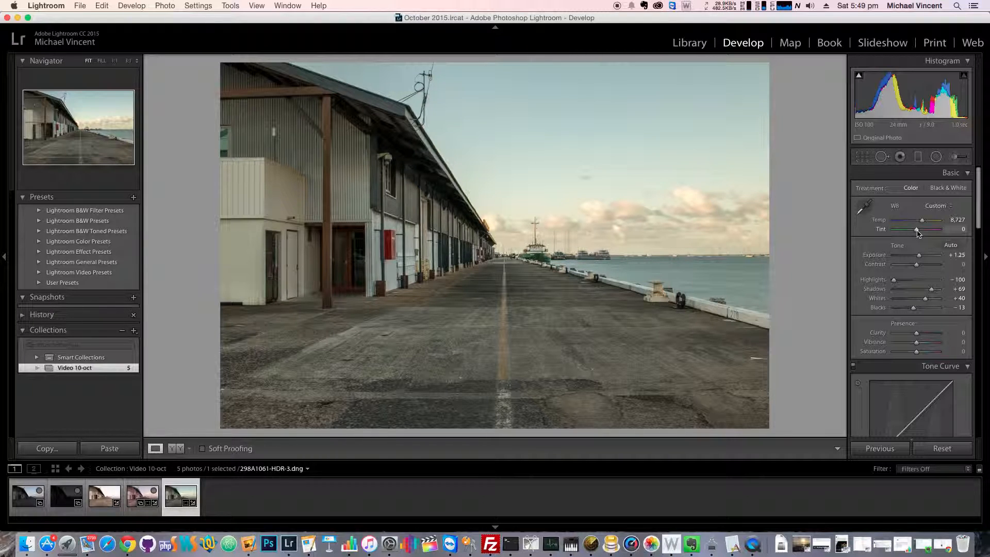
drag(916, 232, 921, 233)
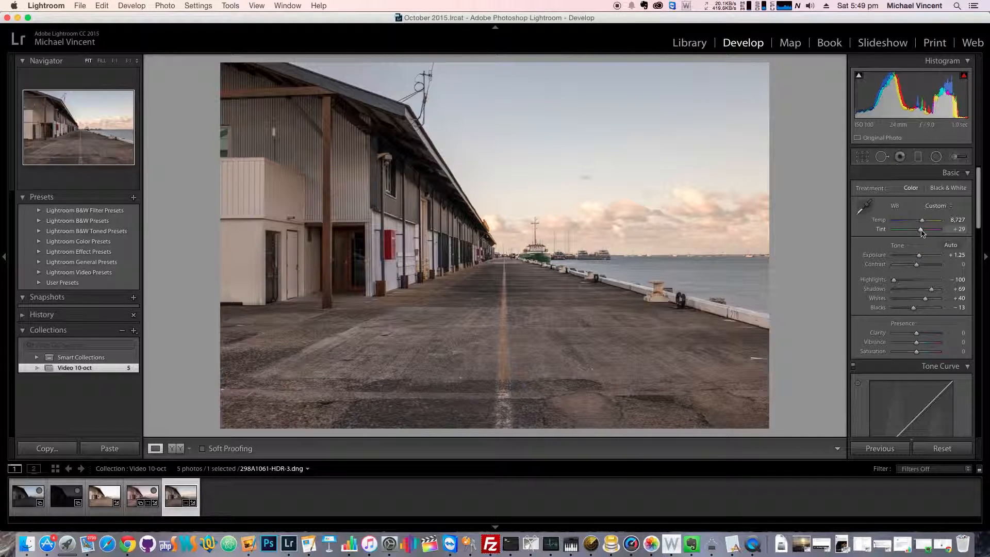
Try a global vibrance of +100 on the photo and reset it to 0
scroll(931, 244, down, 1)
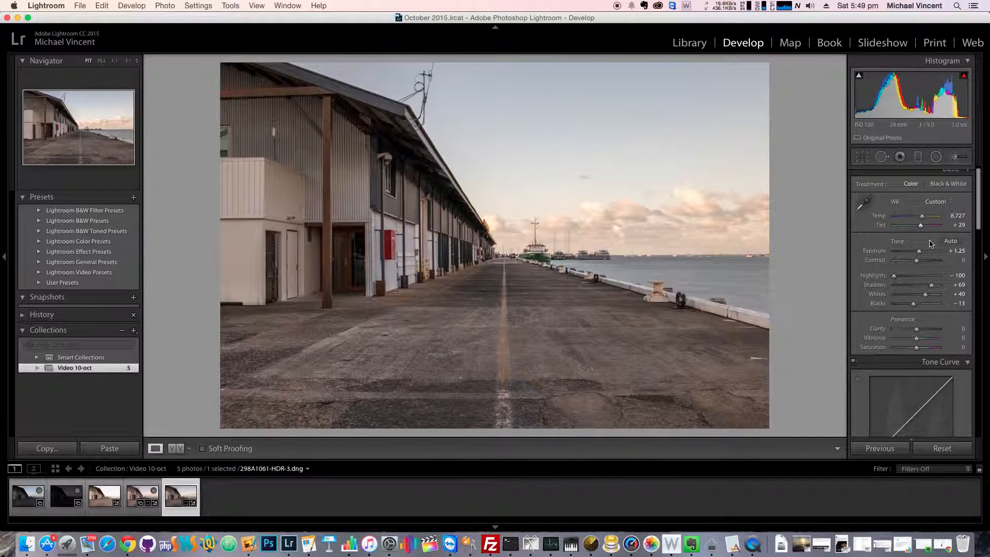
scroll(923, 247, down, 10)
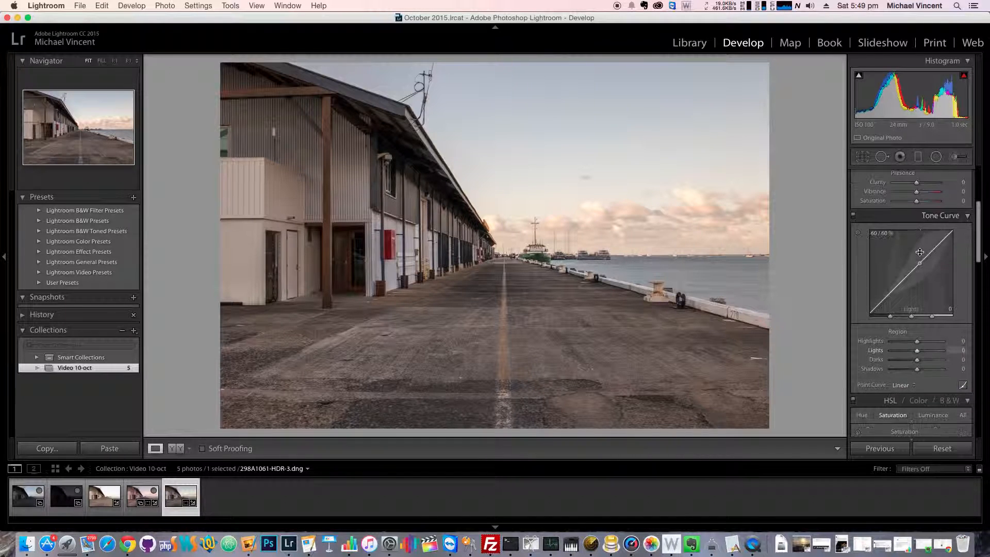
drag(916, 191, 948, 196)
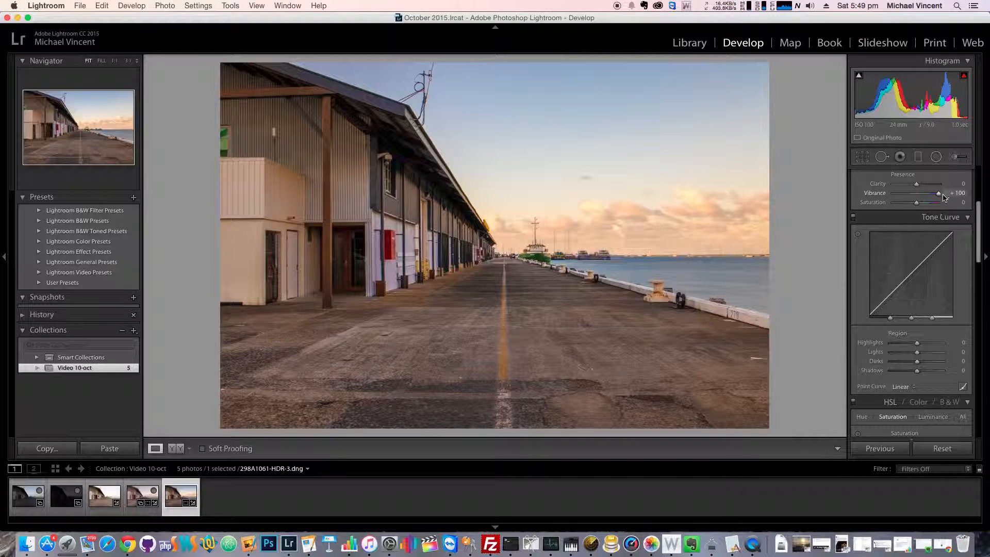
drag(940, 196, 929, 198)
click(961, 194)
text(0)
key(Return)
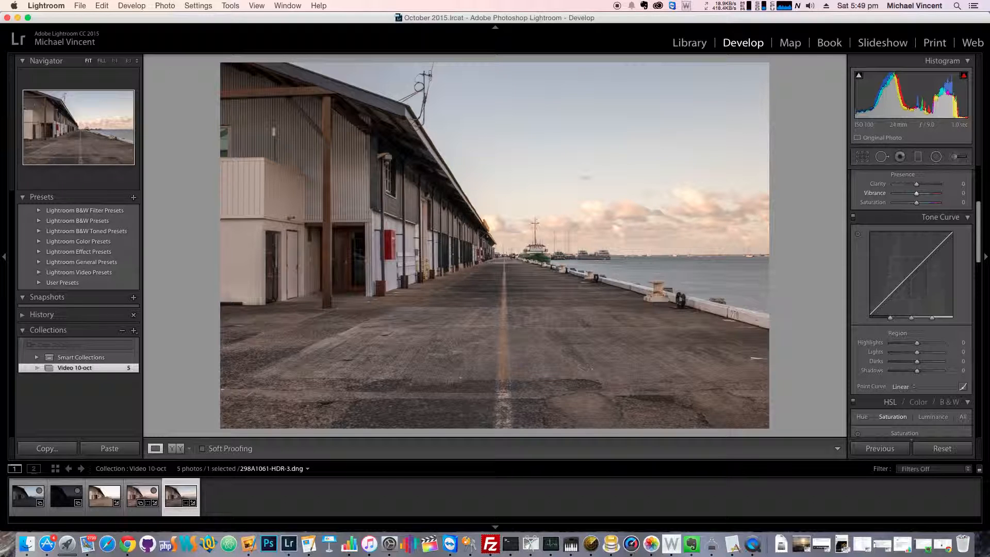
Compare the roof antenna's edges up close with Remove Chromatic Aberration off and on, leaving it enabled and returning to the fitted view
scroll(893, 341, down, 10)
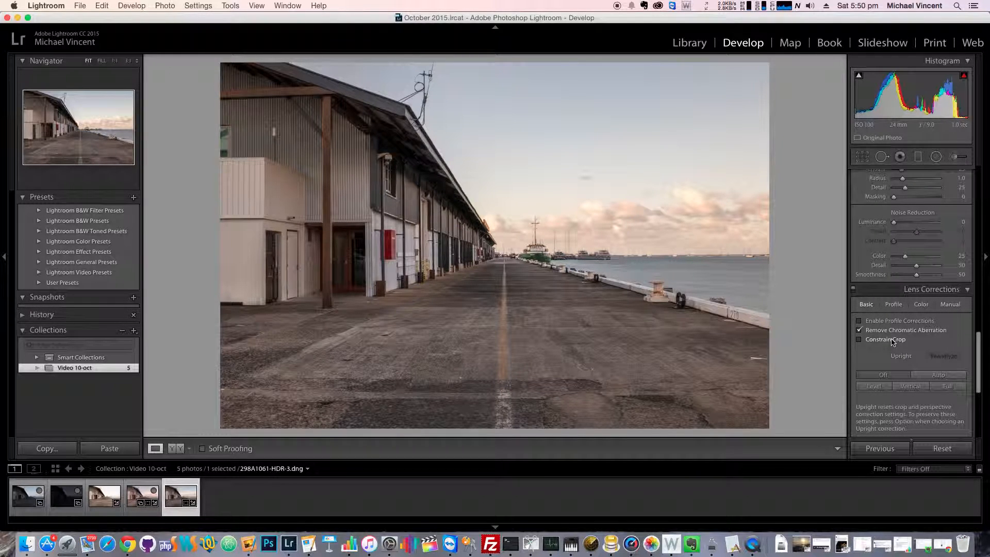
click(903, 332)
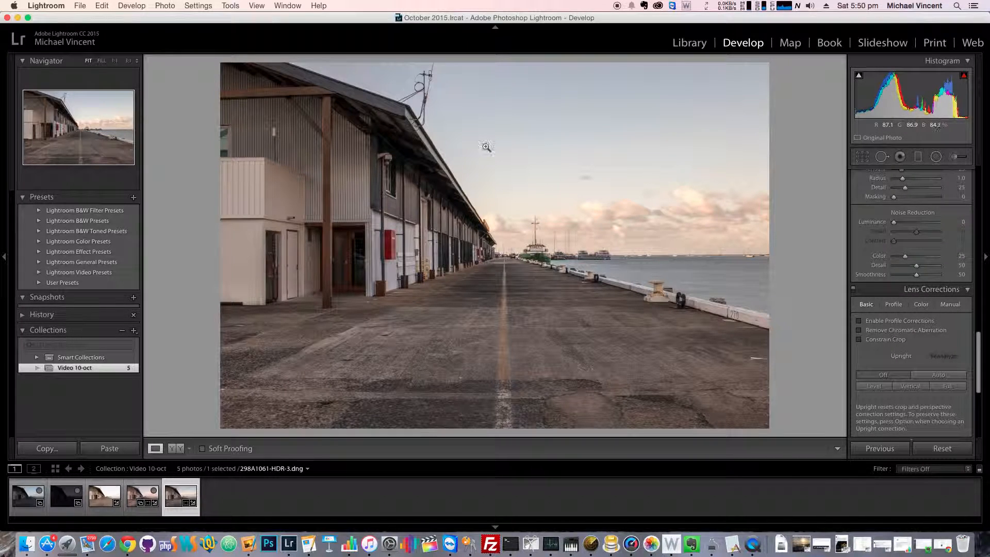
click(128, 60)
drag(292, 124, 599, 281)
drag(198, 146, 799, 410)
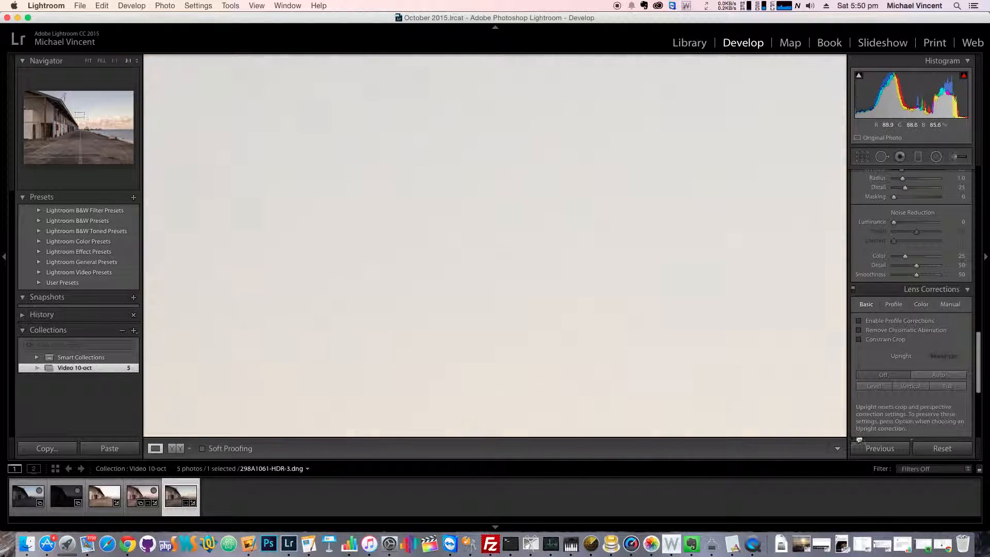
drag(206, 119, 841, 495)
drag(232, 141, 681, 413)
mouse_move(508, 243)
mouse_down()
mouse_move(513, 342)
mouse_move(536, 283)
mouse_move(564, 376)
mouse_move(569, 328)
mouse_move(546, 392)
mouse_move(504, 404)
mouse_move(512, 450)
mouse_move(520, 302)
mouse_move(502, 259)
mouse_up()
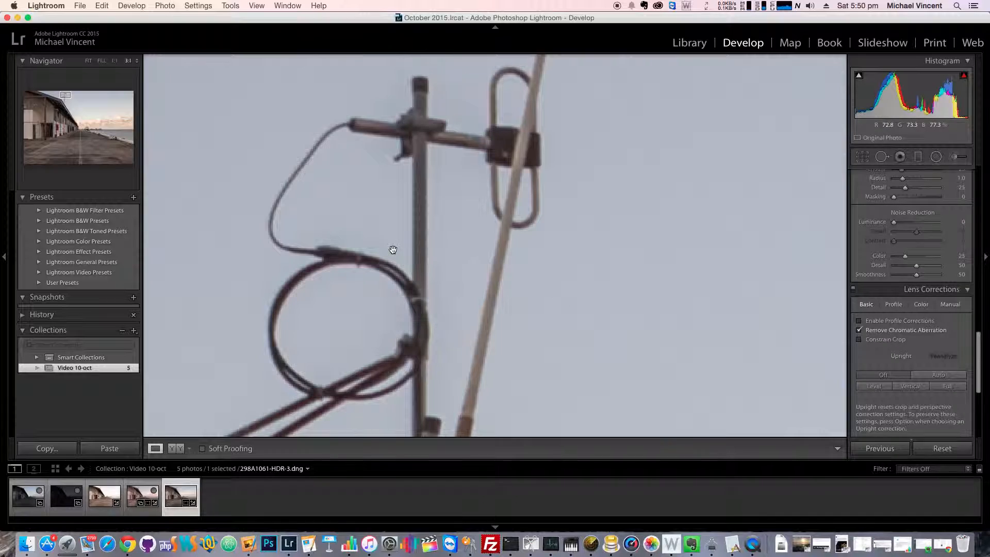
click(89, 61)
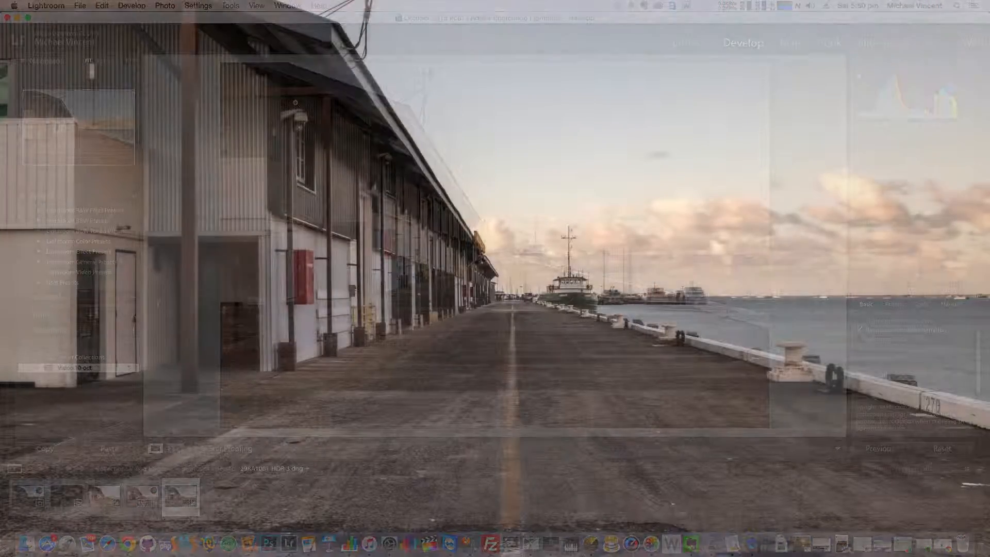